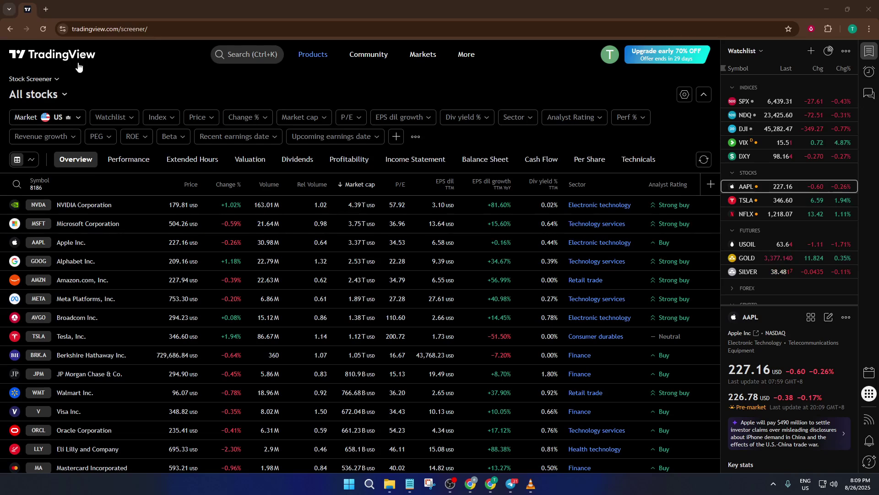
mouse_move(336, 57)
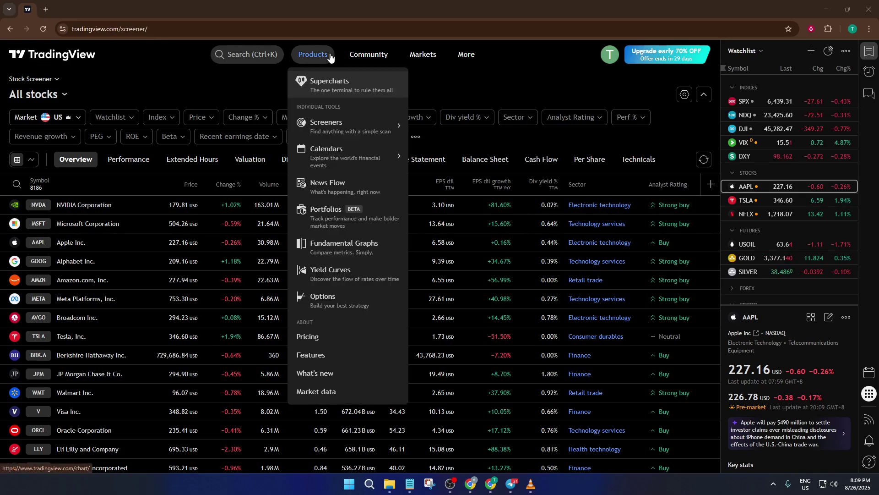
mouse_move(334, 132)
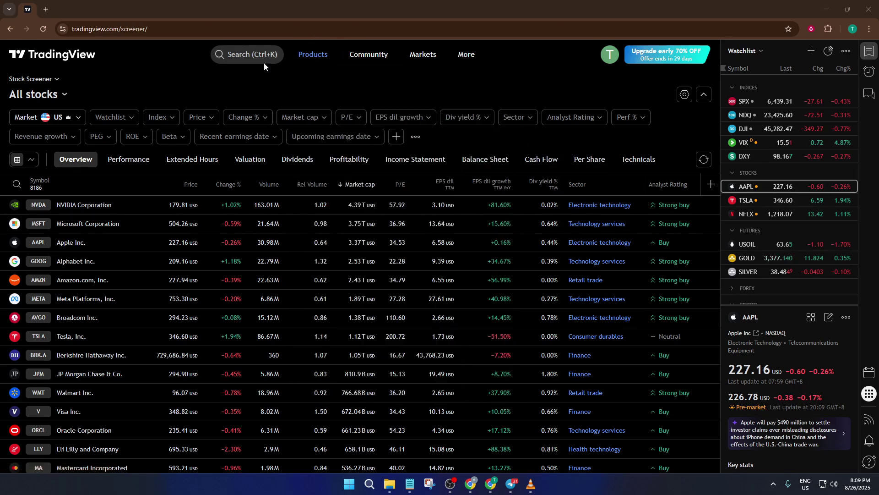
click(74, 119)
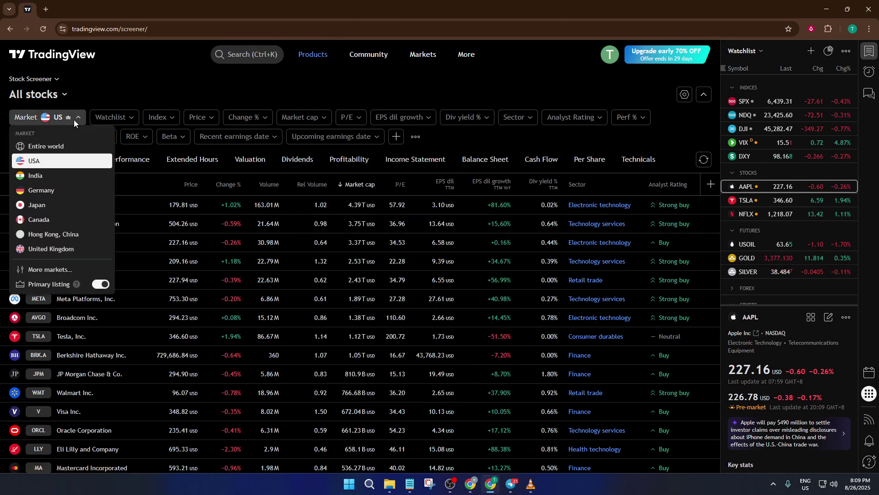
click(37, 164)
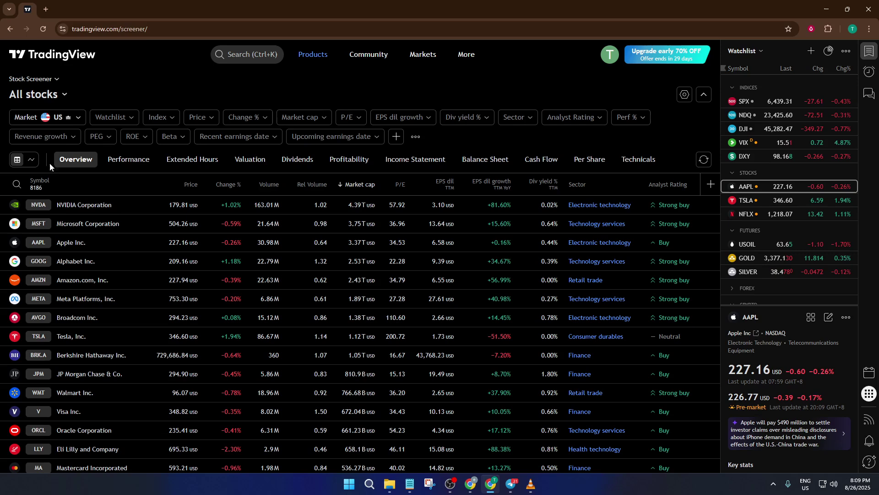
Step: Move the Analyst Rating column to the start, directly after the symbol column
click(672, 187)
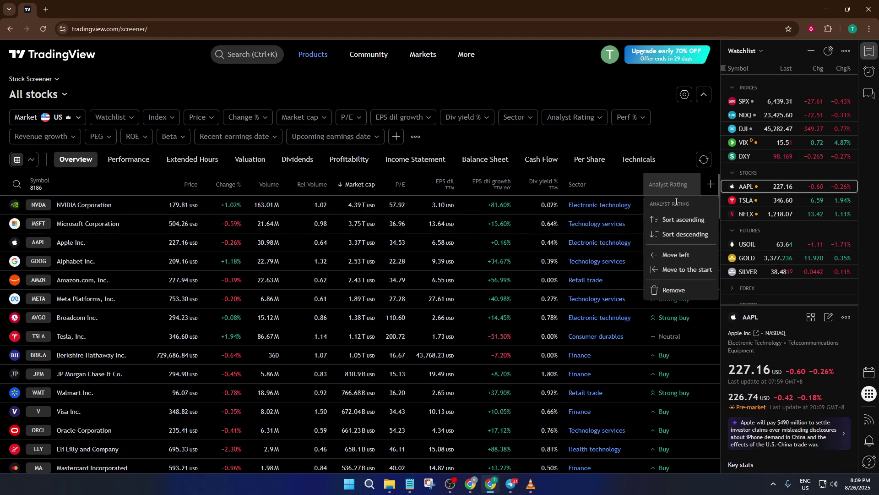
click(685, 269)
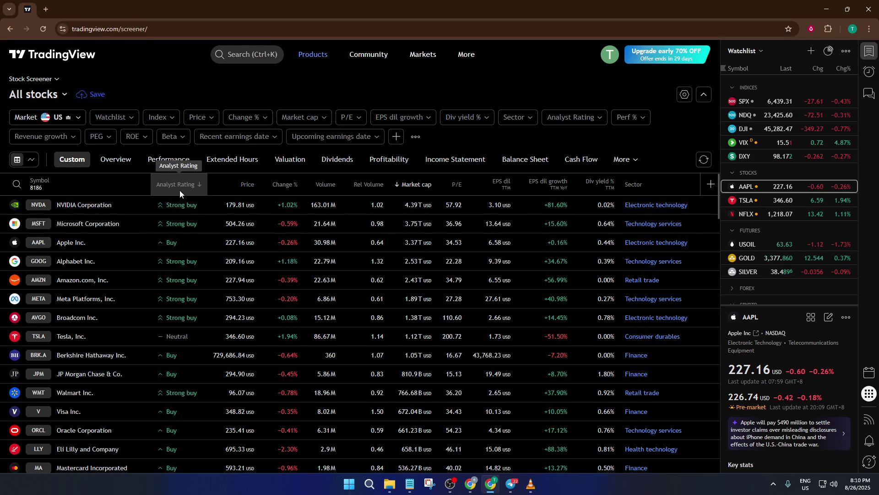
Step: Set the Change % column interval to 1 week
click(291, 188)
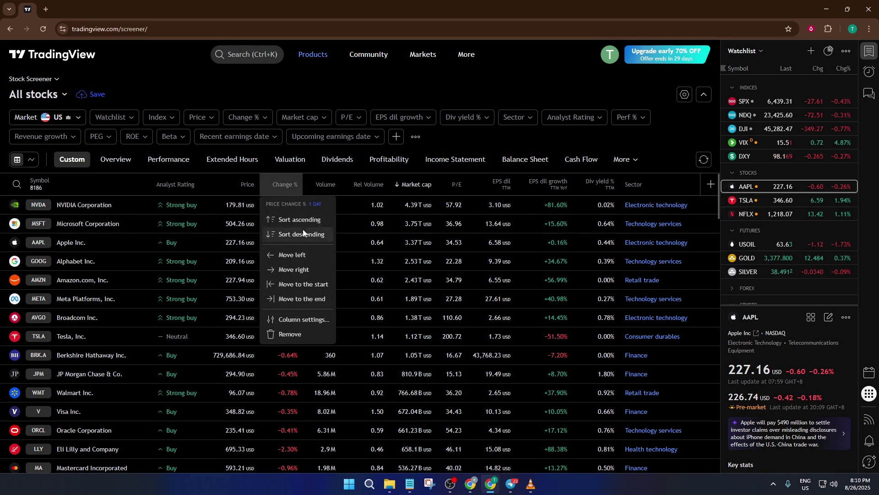
click(305, 320)
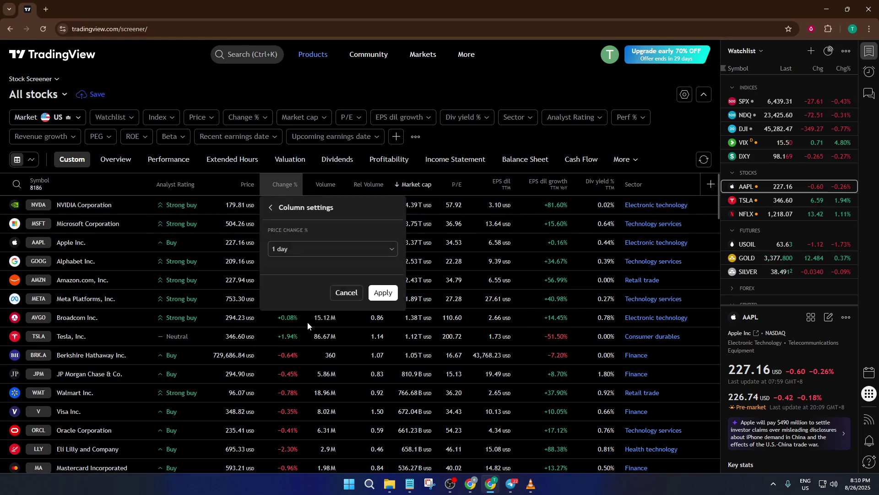
click(348, 248)
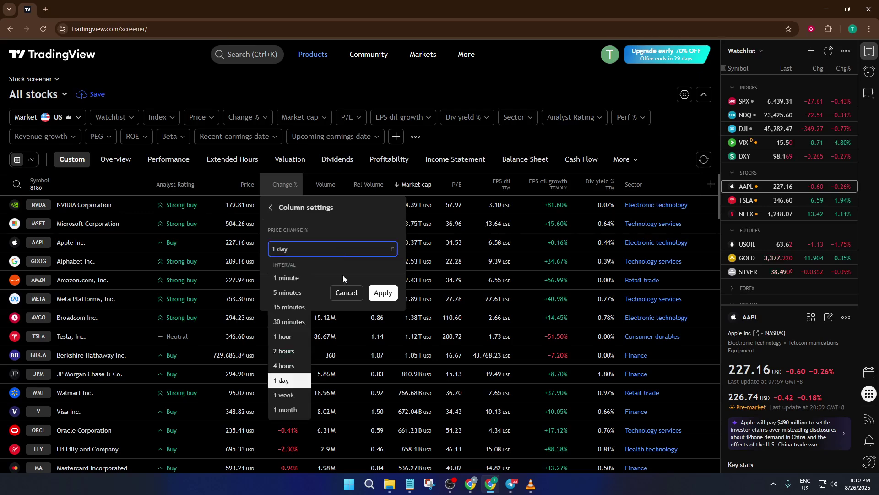
click(299, 408)
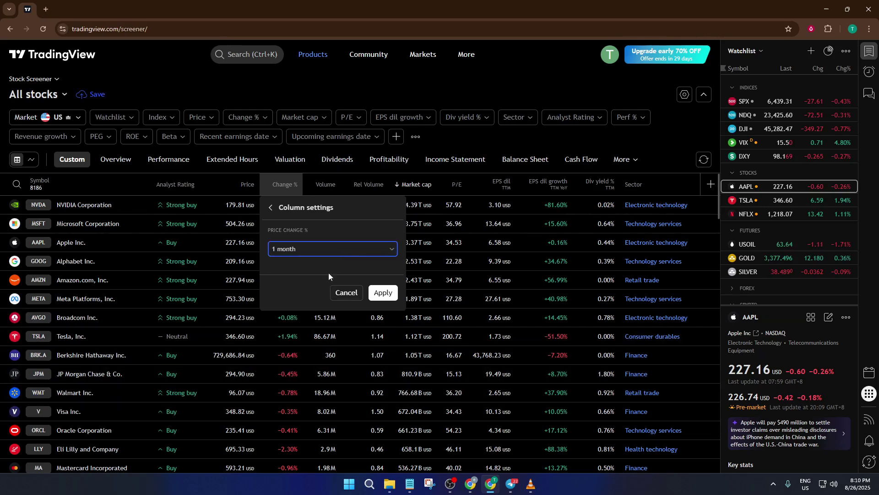
click(337, 250)
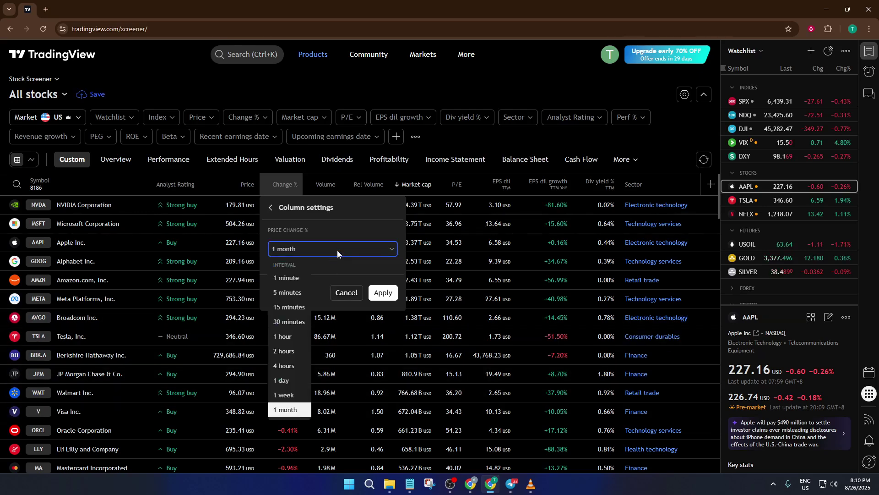
click(299, 394)
click(385, 293)
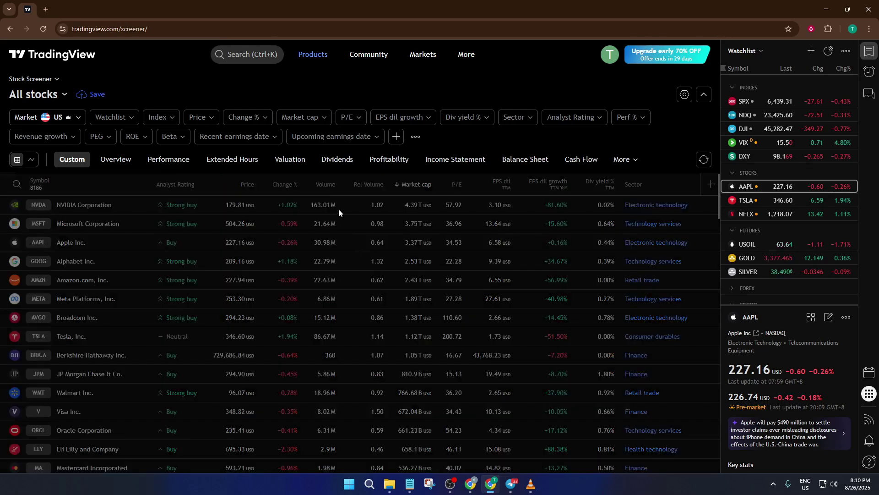
Step: Set the Volume column interval to 1 week
click(330, 185)
click(339, 320)
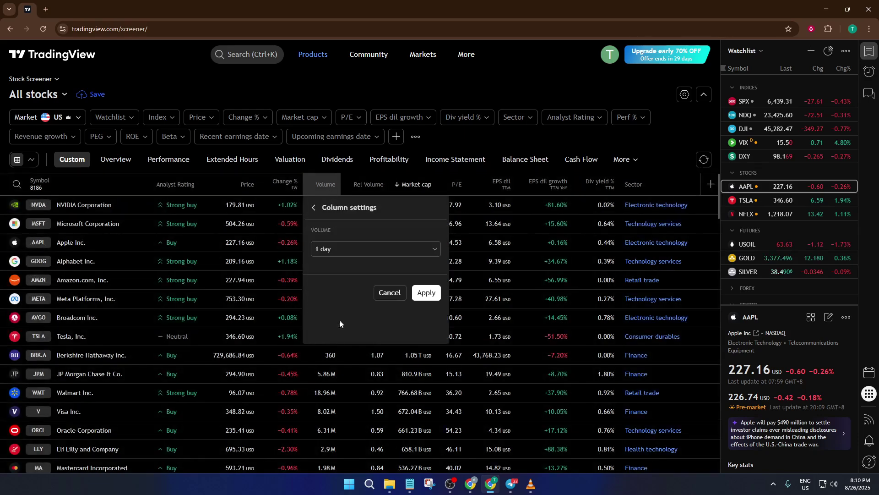
click(385, 250)
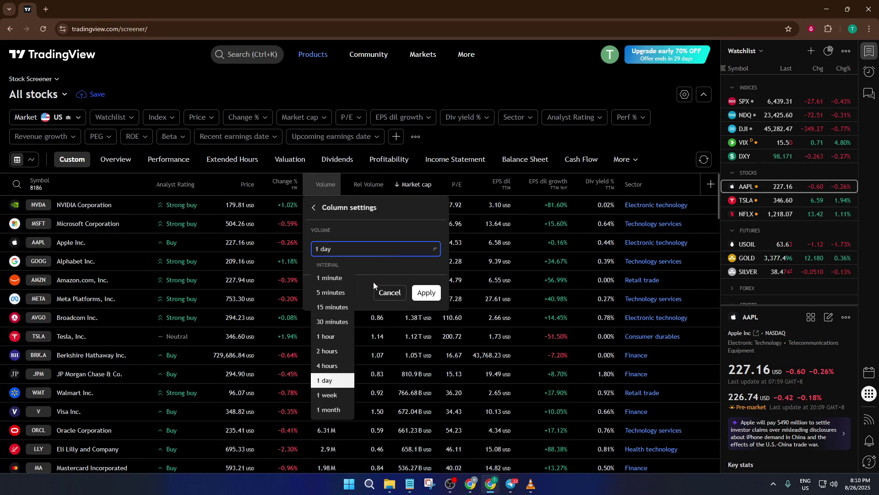
click(333, 397)
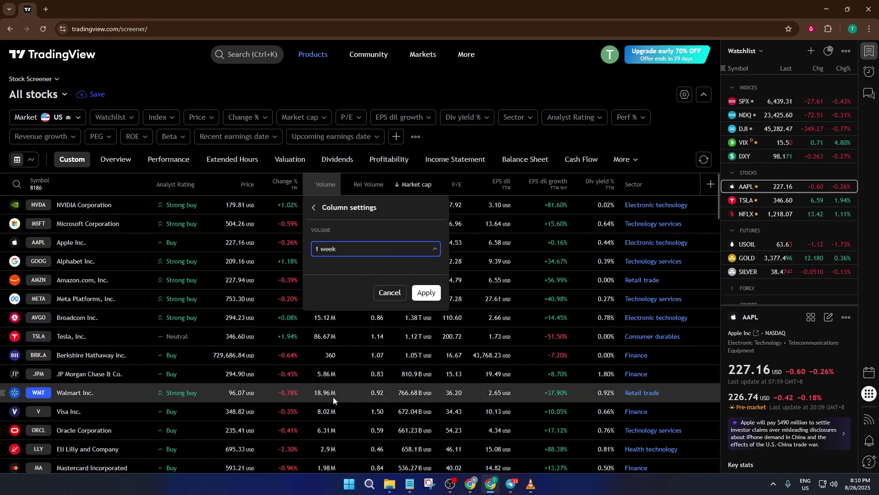
click(426, 293)
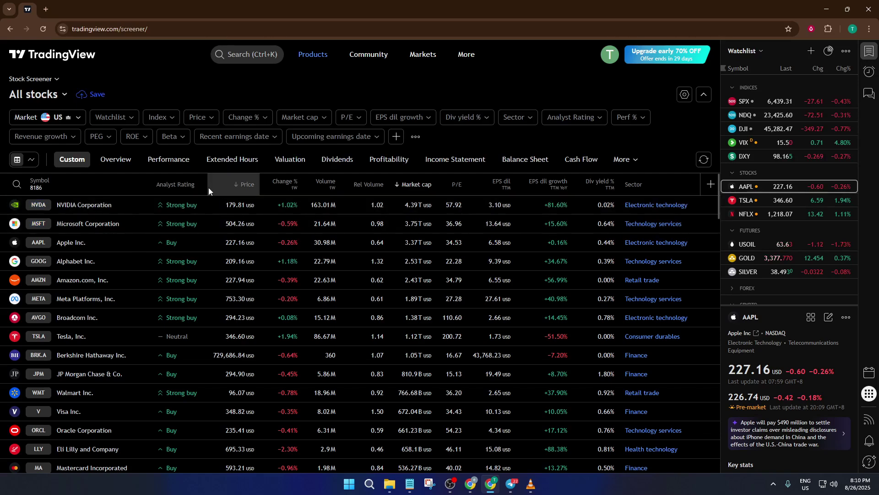
click(327, 186)
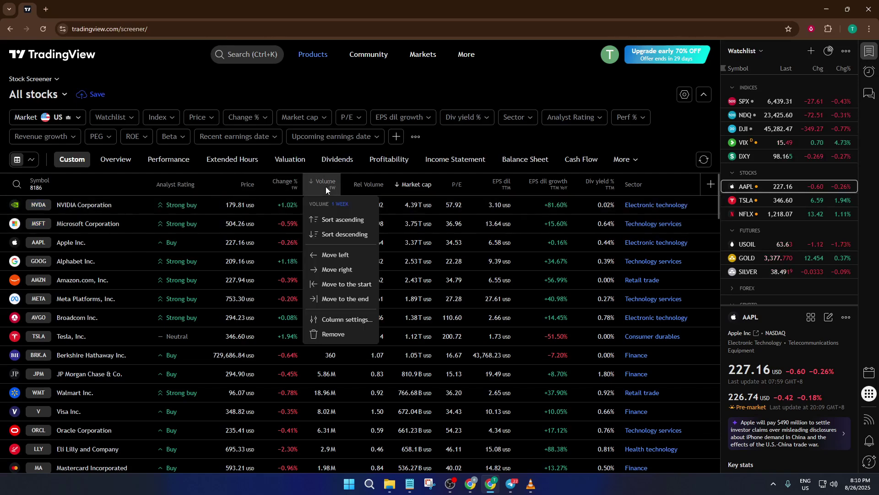
click(333, 234)
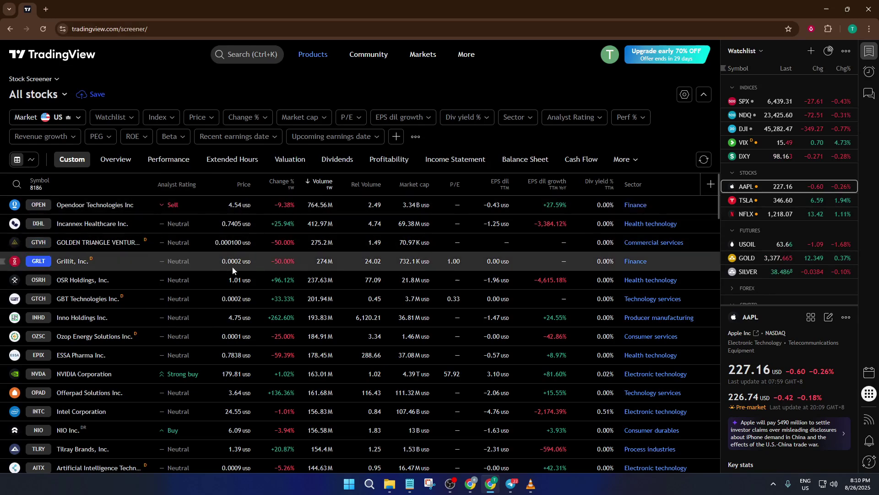
scroll(254, 284, down, 2)
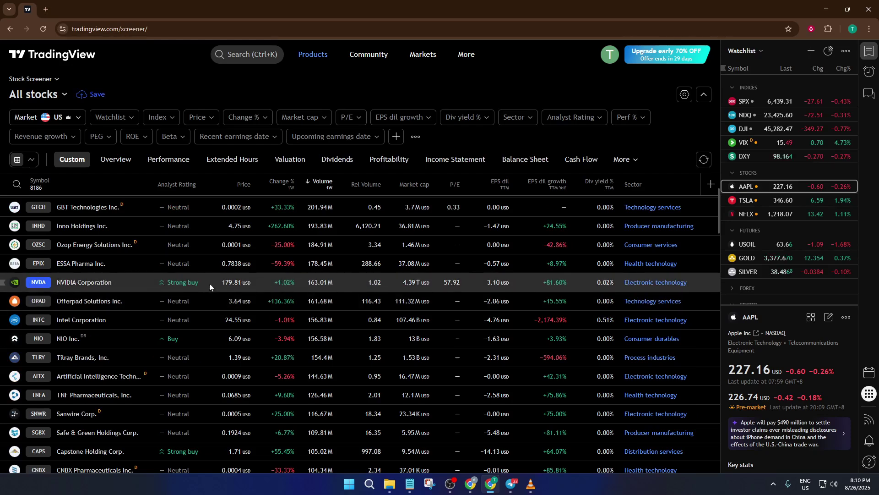
scroll(290, 287, down, 1)
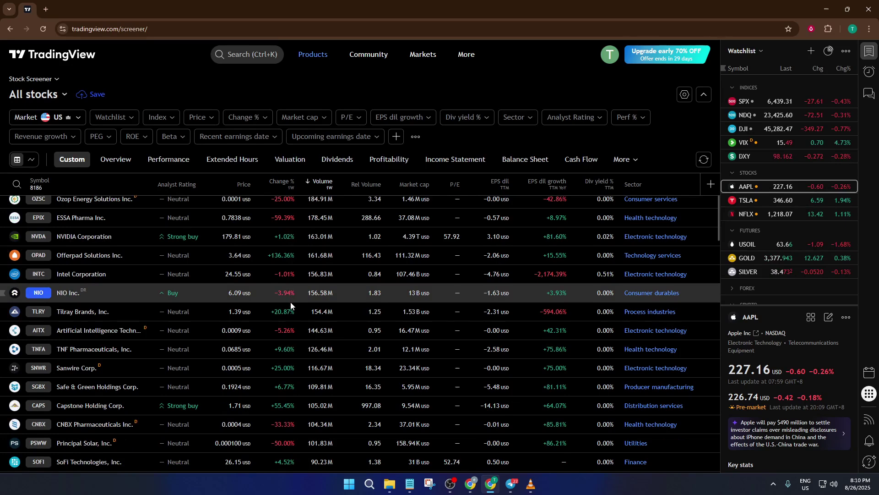
scroll(291, 301, down, 2)
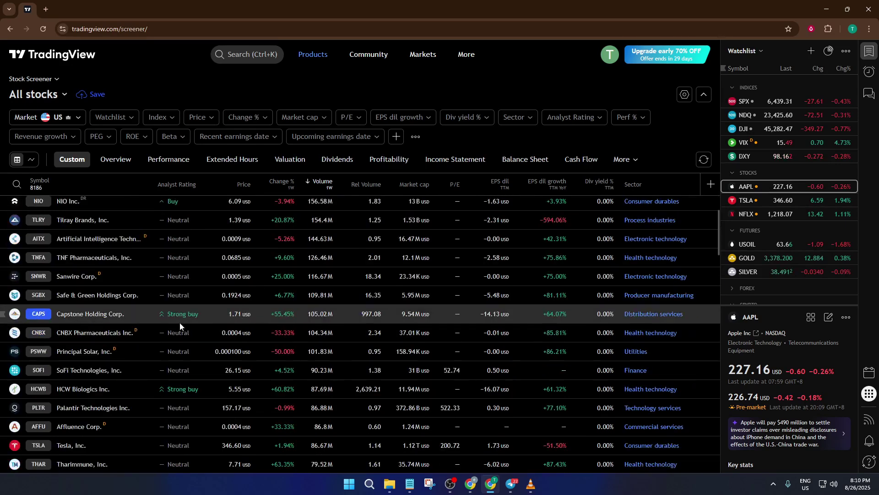
scroll(193, 352, down, 1)
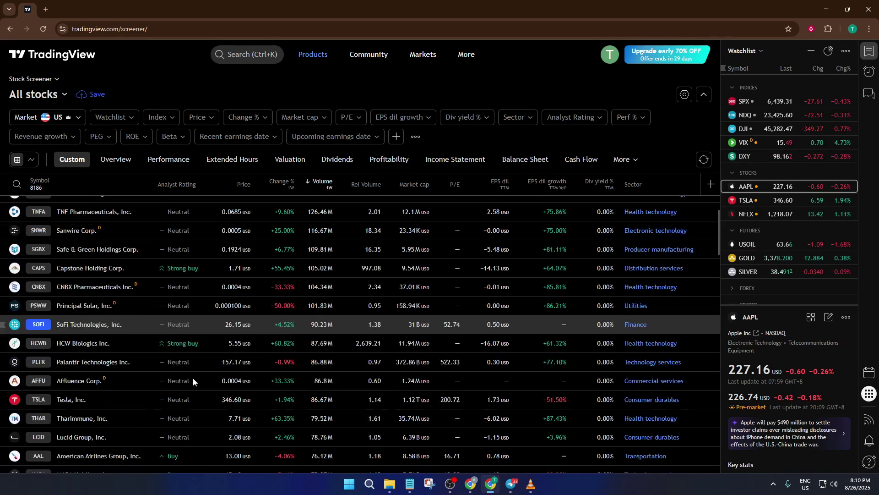
scroll(193, 377, down, 3)
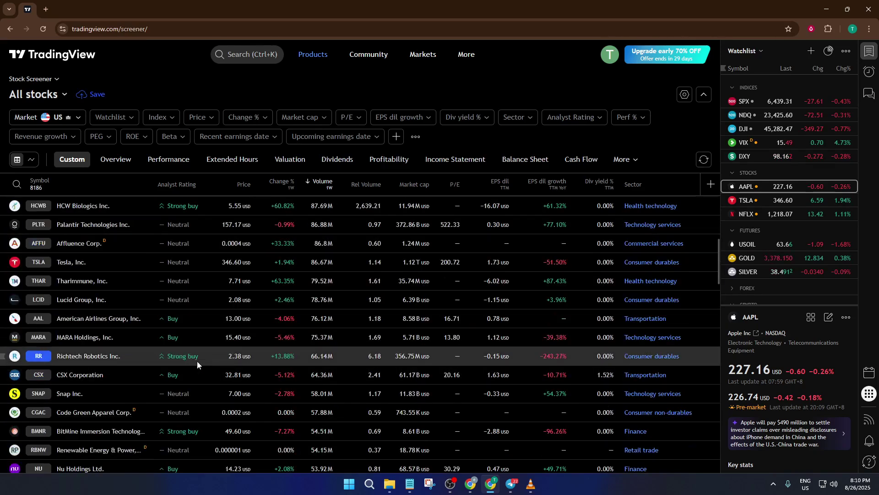
scroll(197, 360, down, 1)
scroll(196, 362, down, 1)
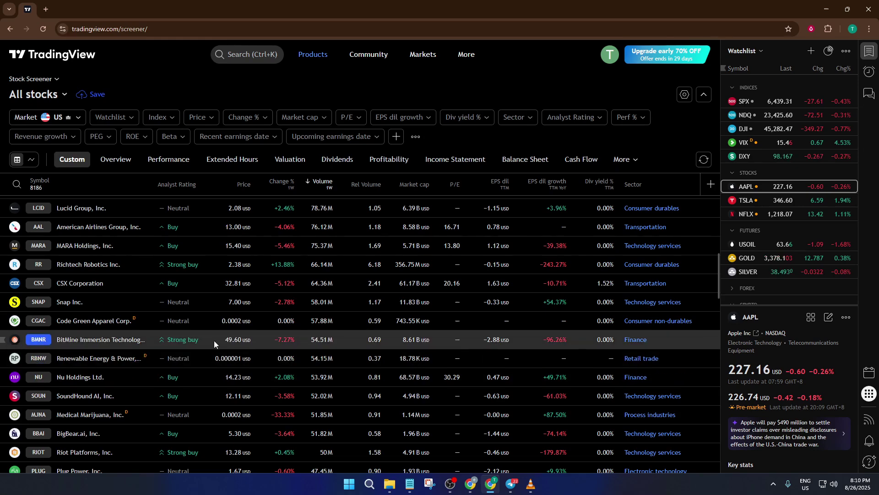
scroll(212, 343, down, 1)
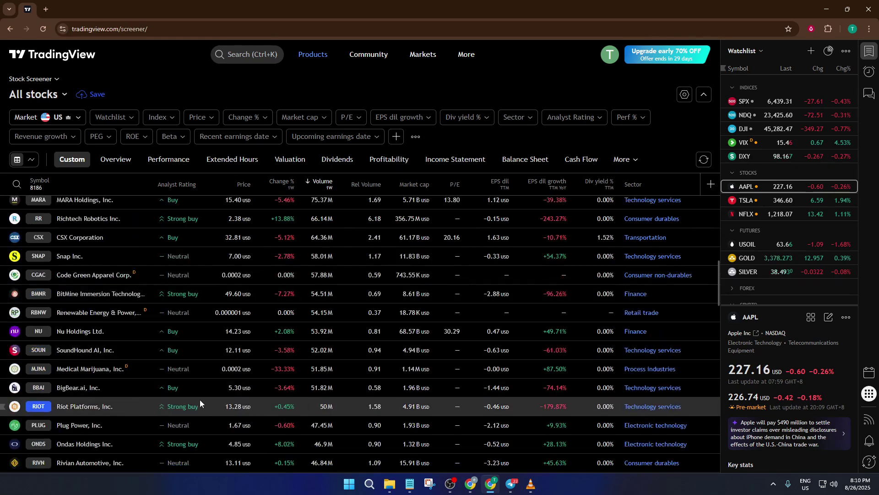
scroll(198, 408, down, 1)
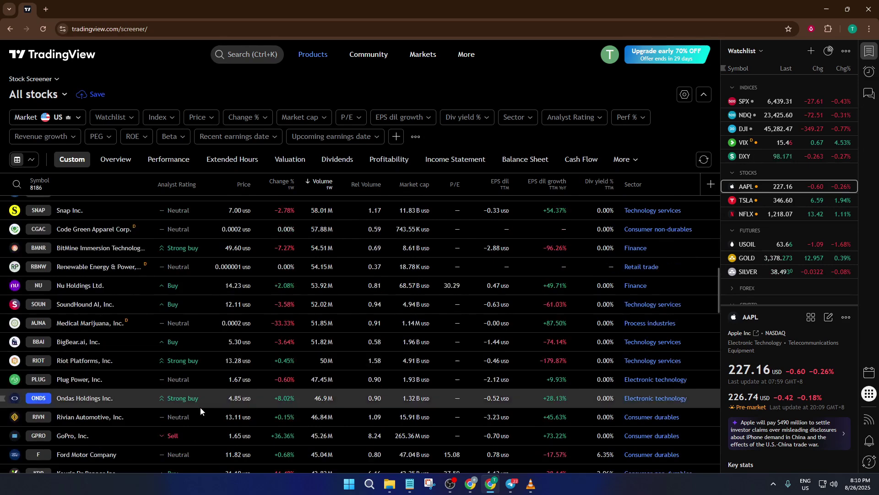
scroll(194, 397, down, 1)
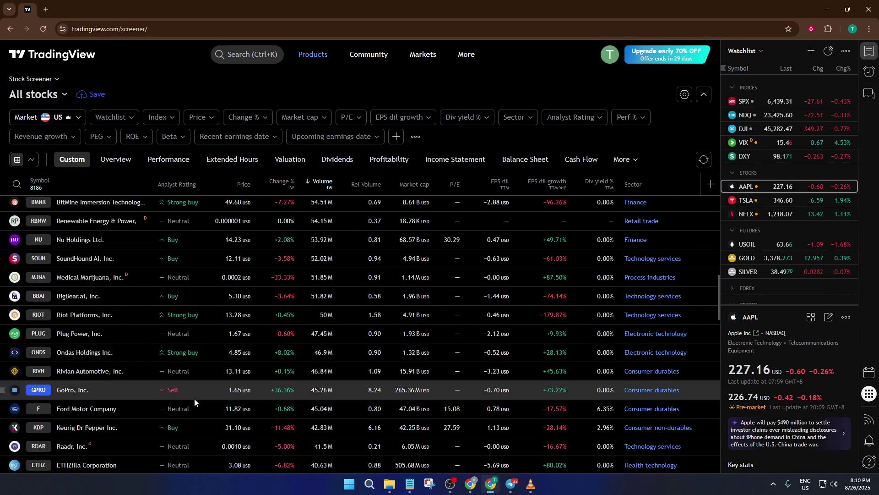
scroll(189, 424, down, 3)
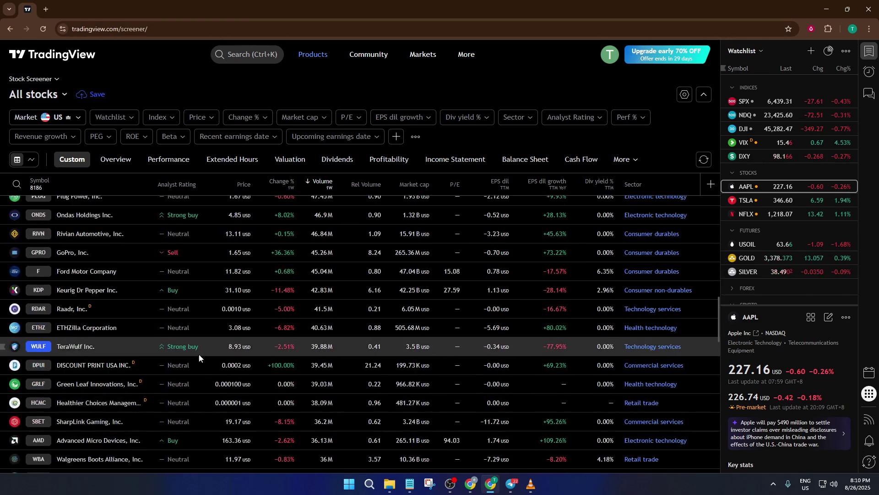
Step: Put a red candidate flag on the TeraWulf row and the Canaan row further down the list
click(11, 347)
scroll(199, 352, down, 1)
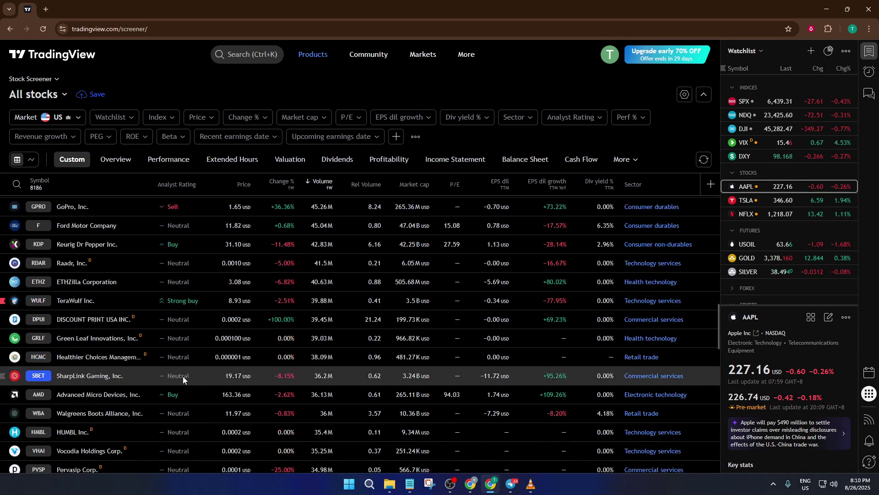
scroll(183, 396, down, 3)
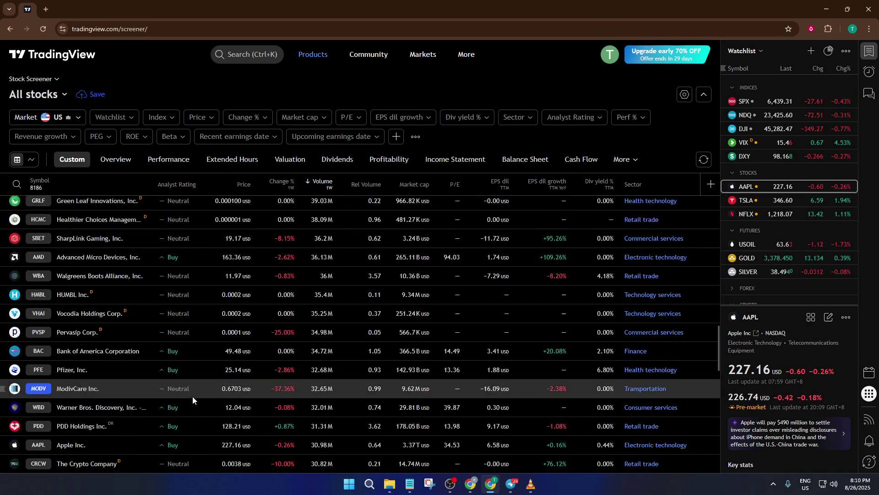
scroll(194, 391, down, 2)
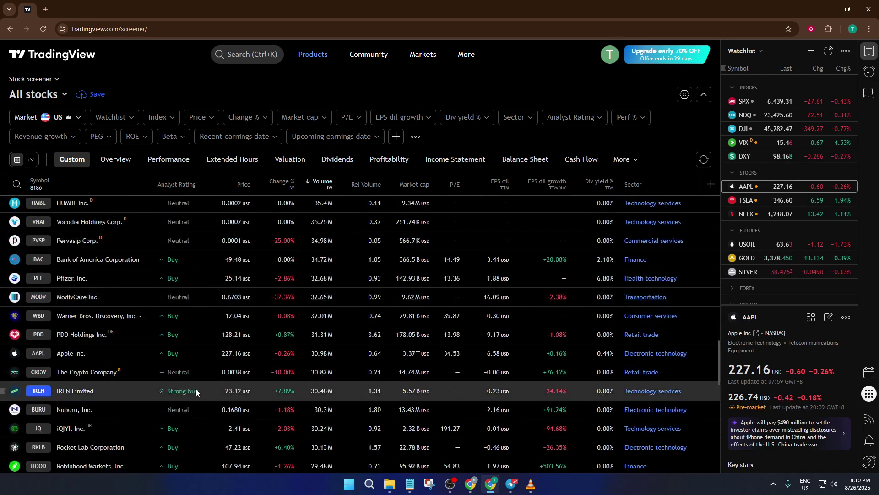
scroll(201, 392, down, 2)
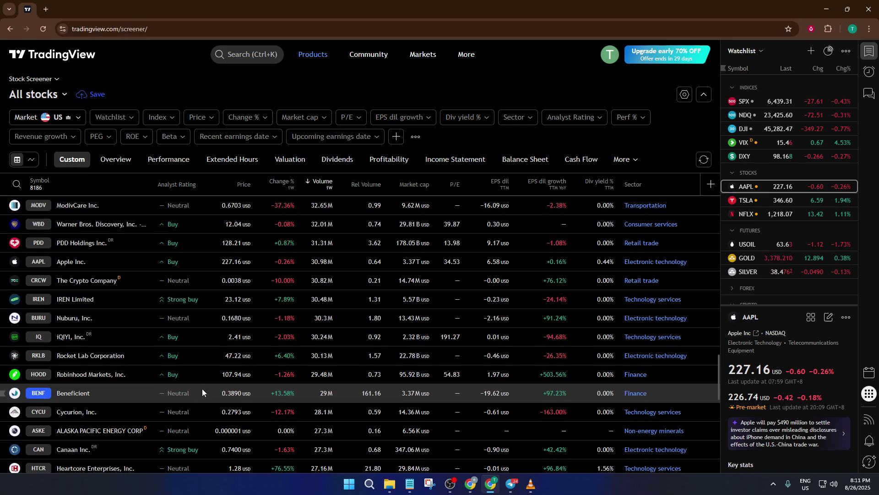
scroll(199, 411, down, 1)
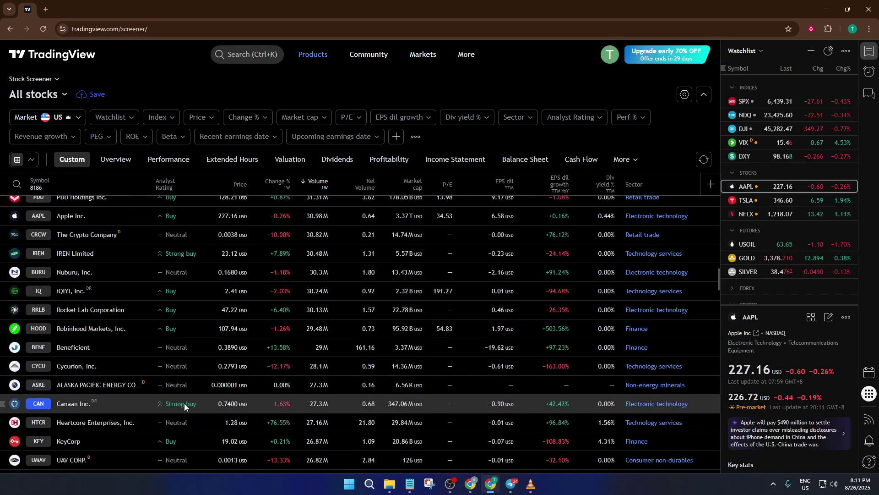
click(3, 405)
scroll(191, 404, down, 1)
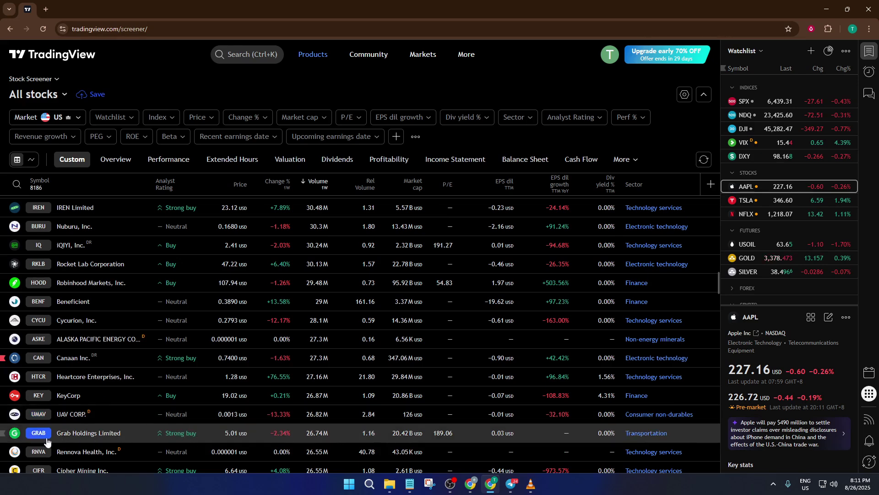
mouse_move(4, 437)
scroll(206, 414, down, 2)
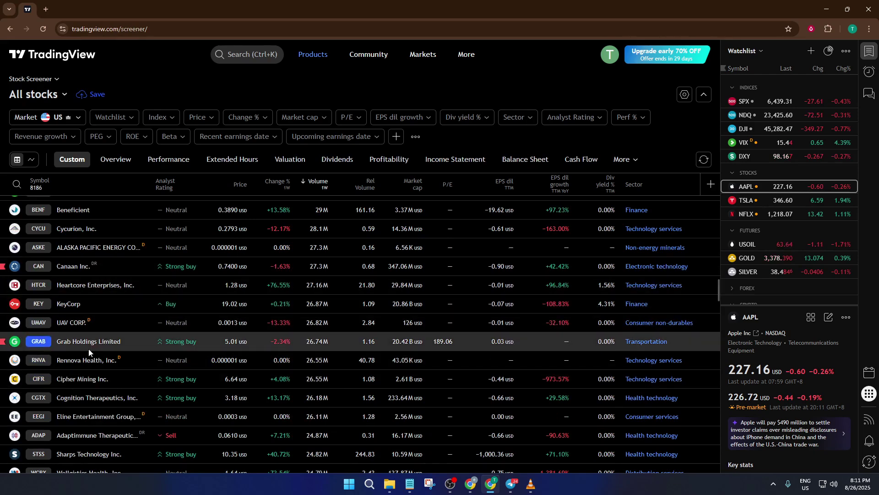
scroll(200, 311, down, 2)
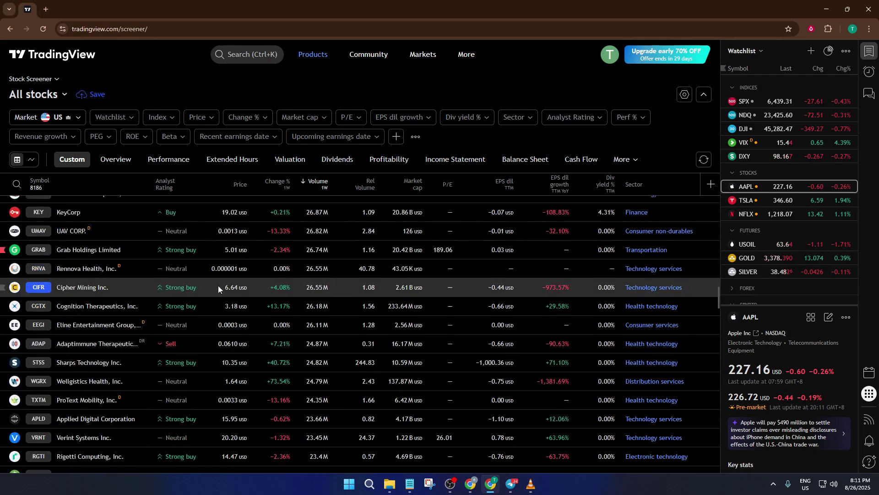